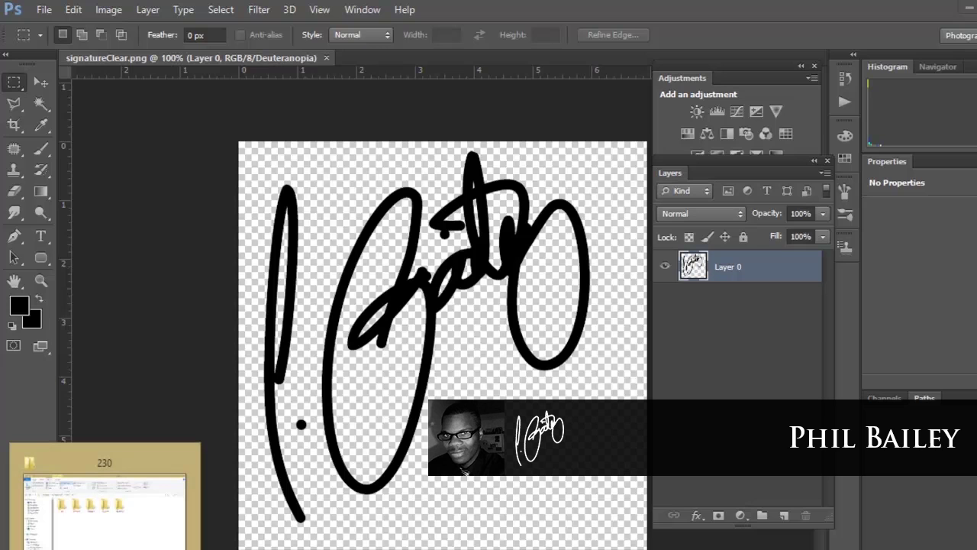
- Open the Module 10 folder inside the 230 directory in File Explorer
left_click(105, 500)
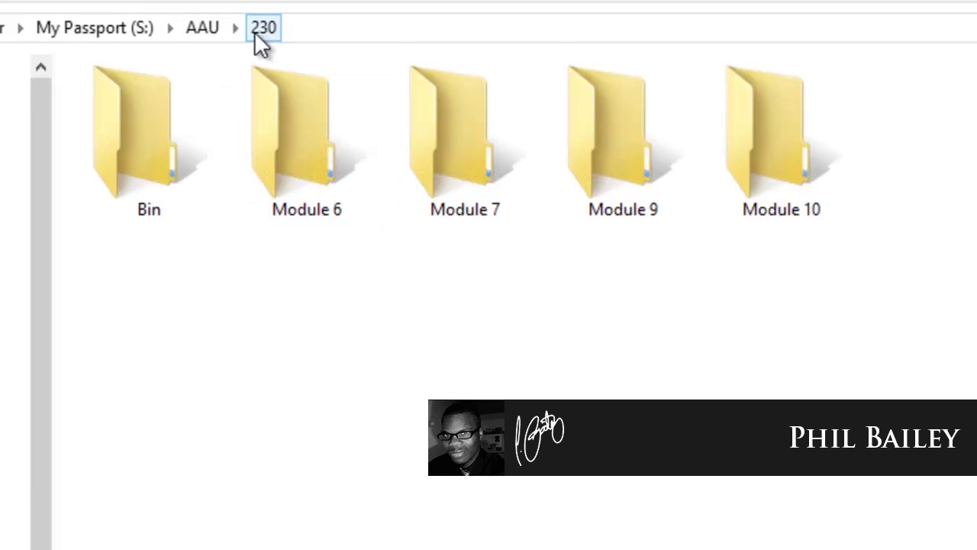
double_click(833, 158)
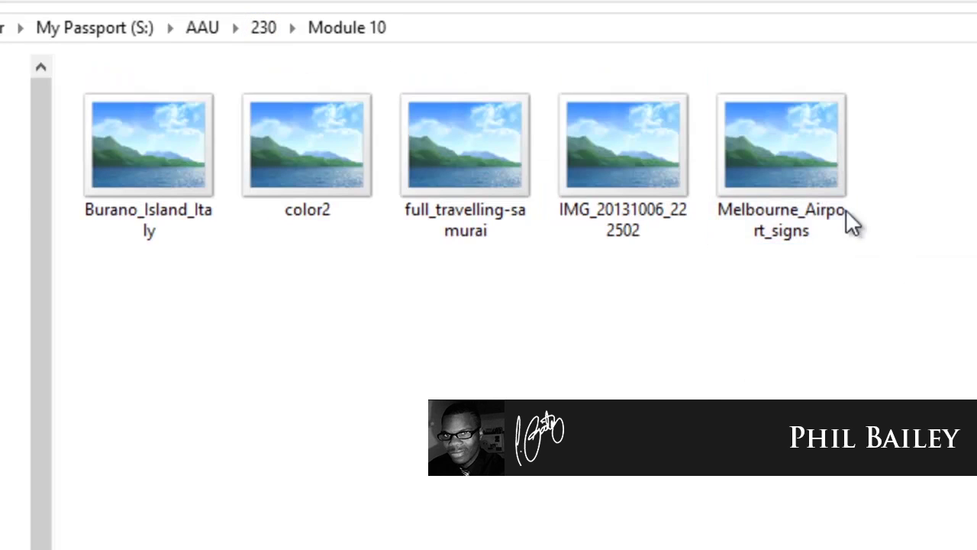
- Select all five Module 10 images and drag them into Photoshop to open them
left_click_drag(976, 345, 249, 245)
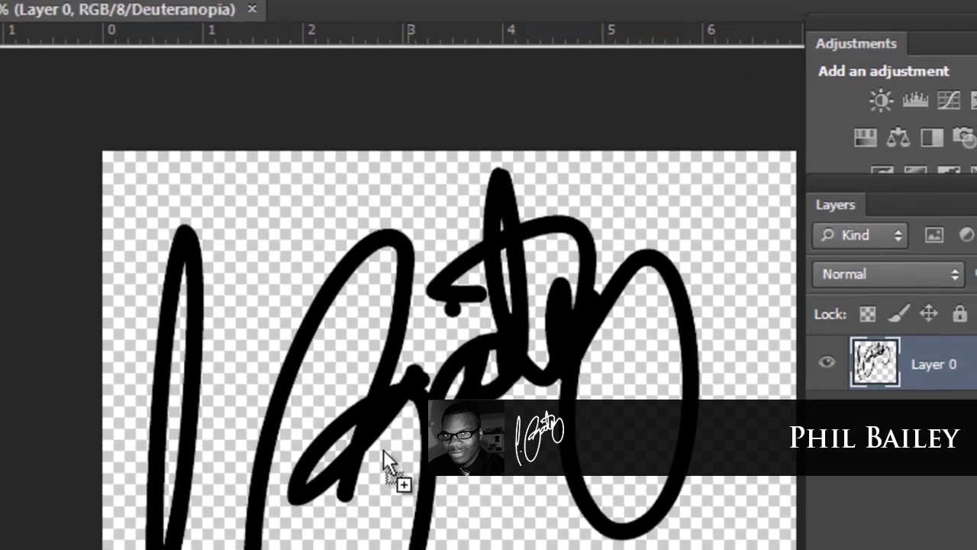
left_click_drag(383, 449, 329, 49)
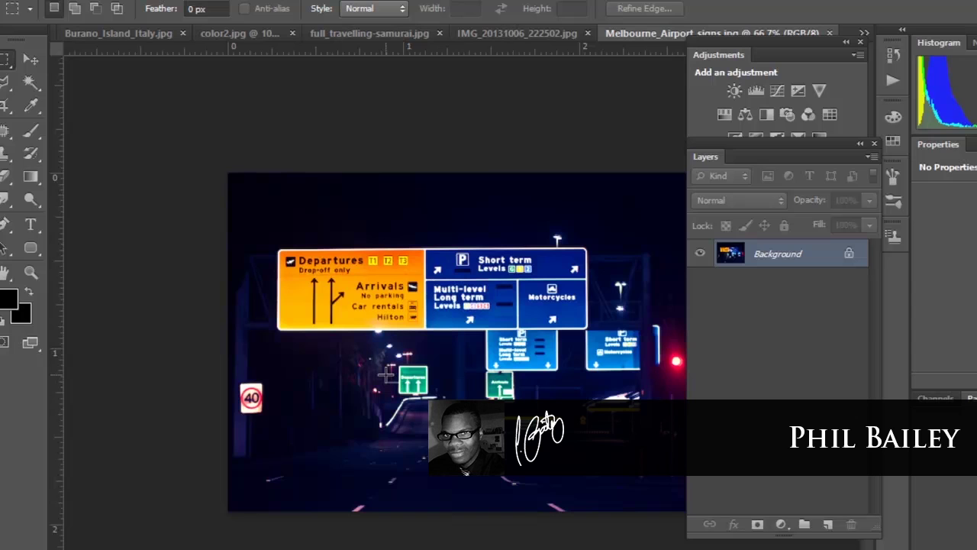
- Hide all panels and toolbars so the Melbourne airport signs photo fills the screen
key("Tab")
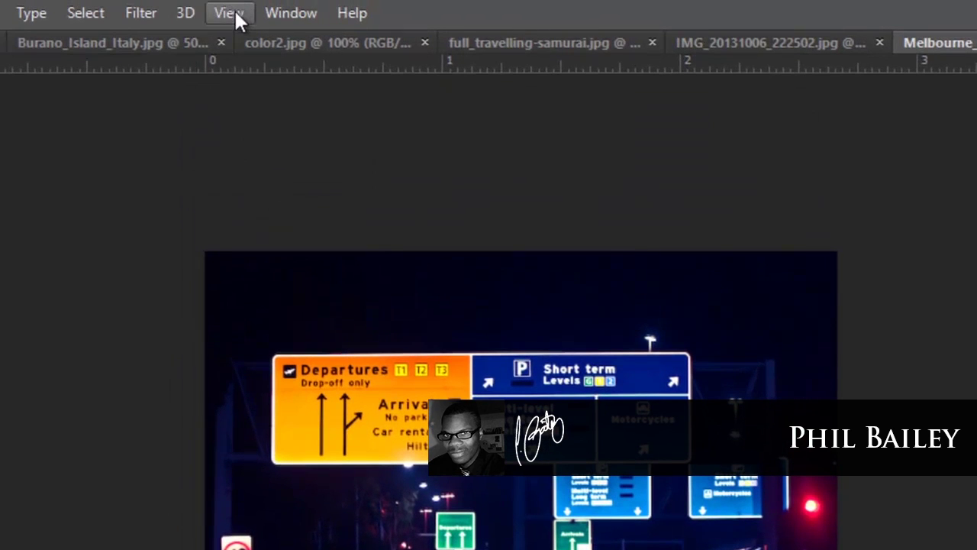
- Set Proof Setup to Color Blindness – Deuteranopia-type to preview the airport signs photo
left_click(235, 13)
mouse_move(283, 14)
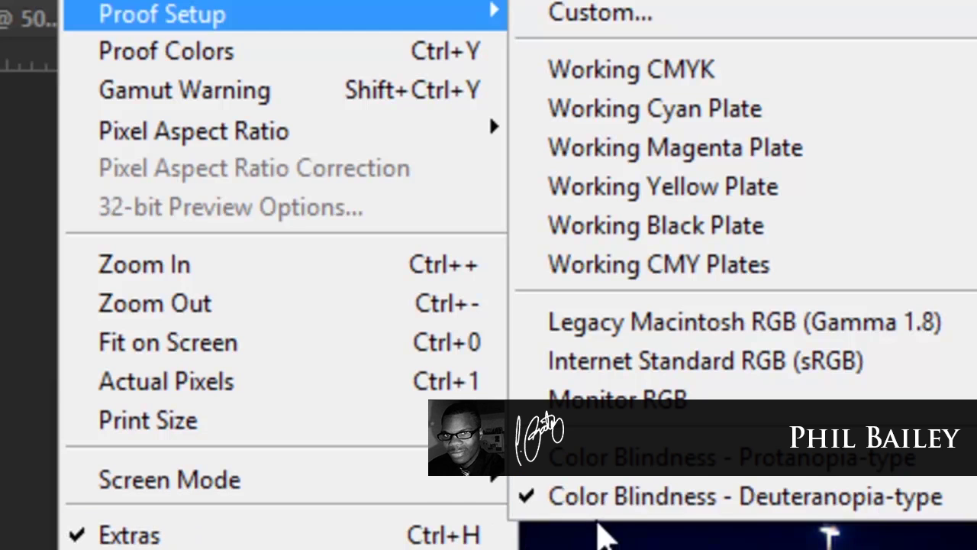
left_click(692, 511)
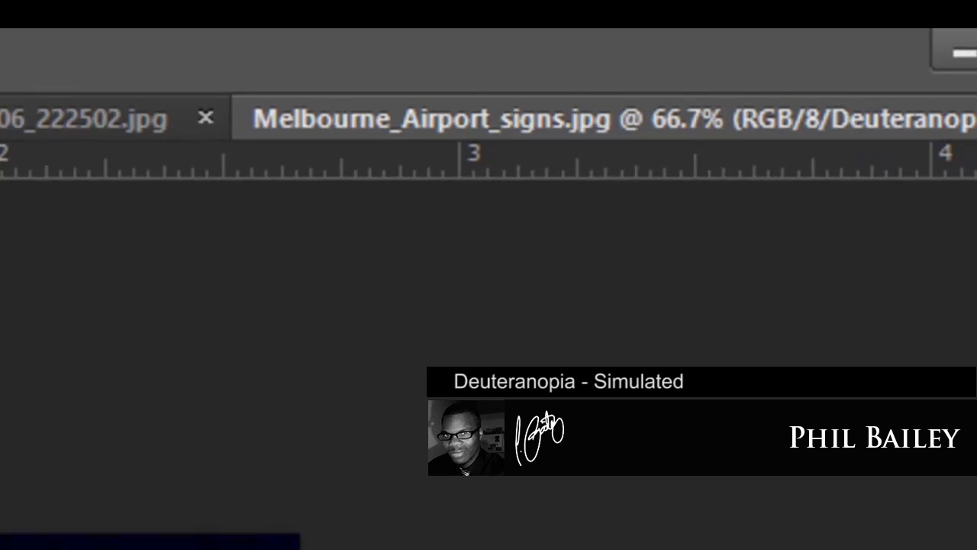
left_click(155, 10)
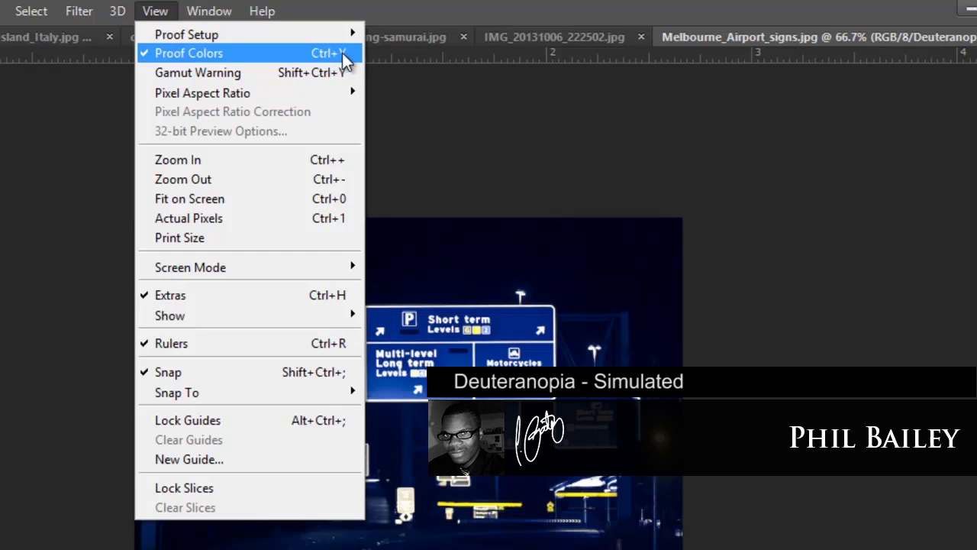
mouse_move(186, 35)
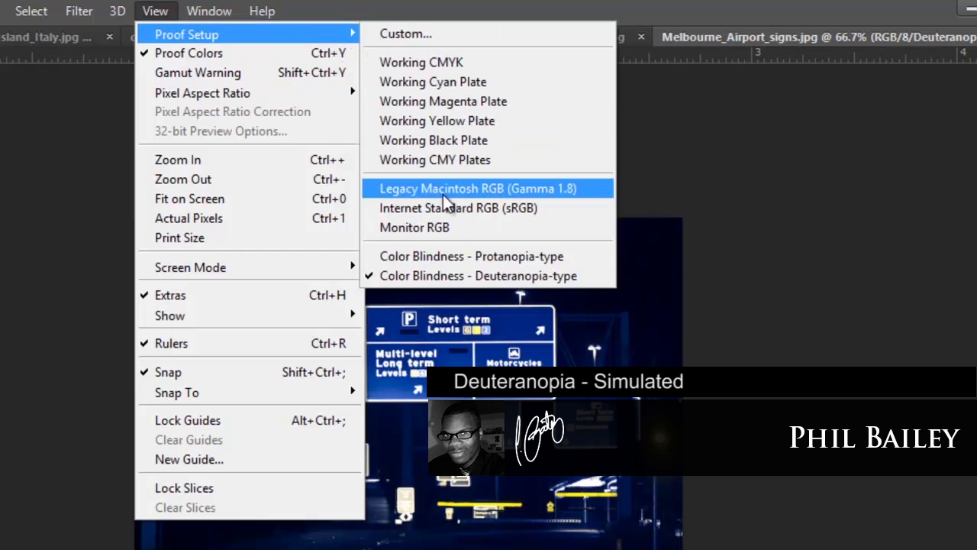
- Switch the proof to Protanopia-type, then toggle Proof Colors off and on to compare
left_click(481, 260)
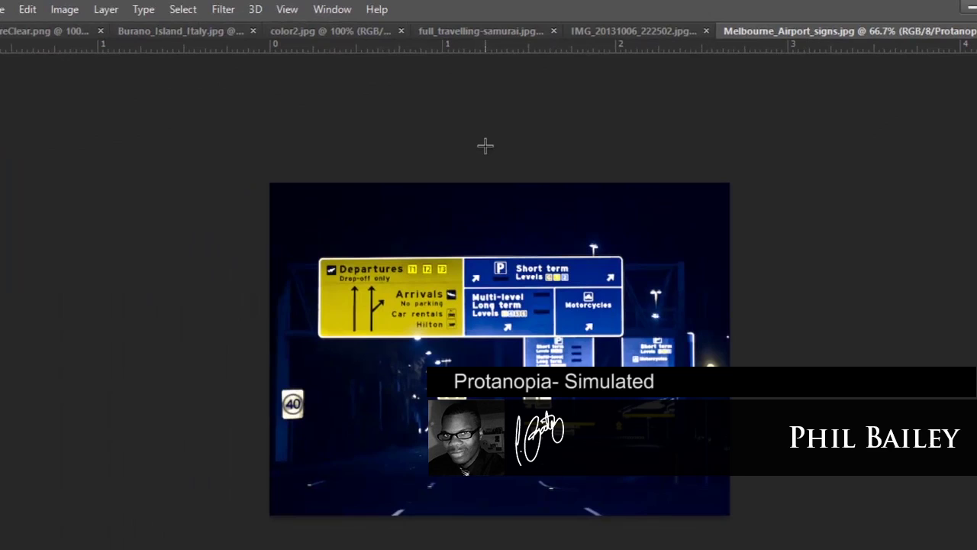
key("ctrl+y")
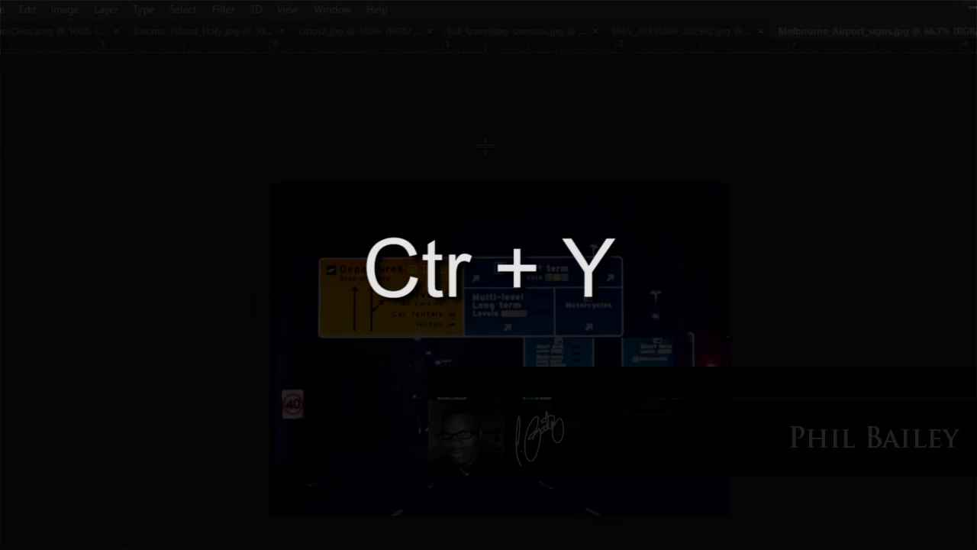
key("ctrl+y")
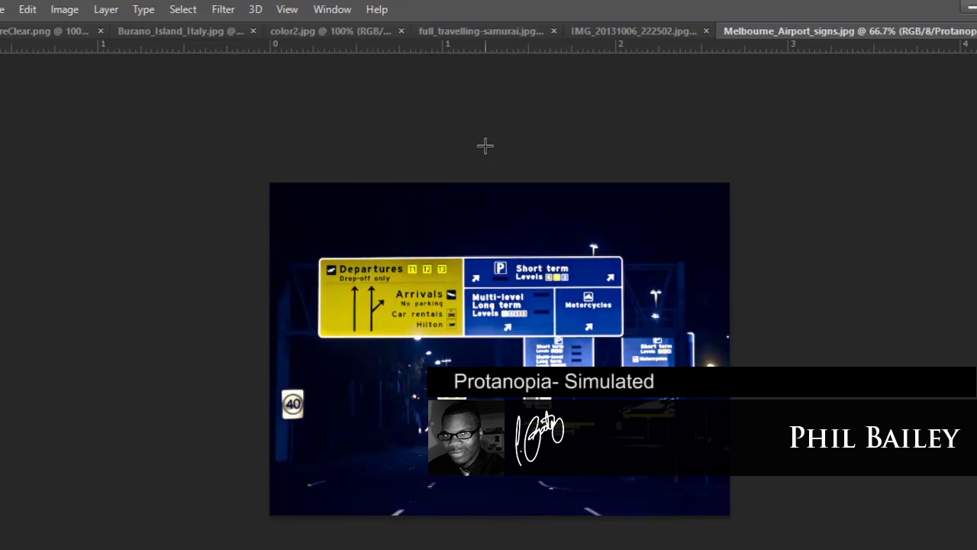